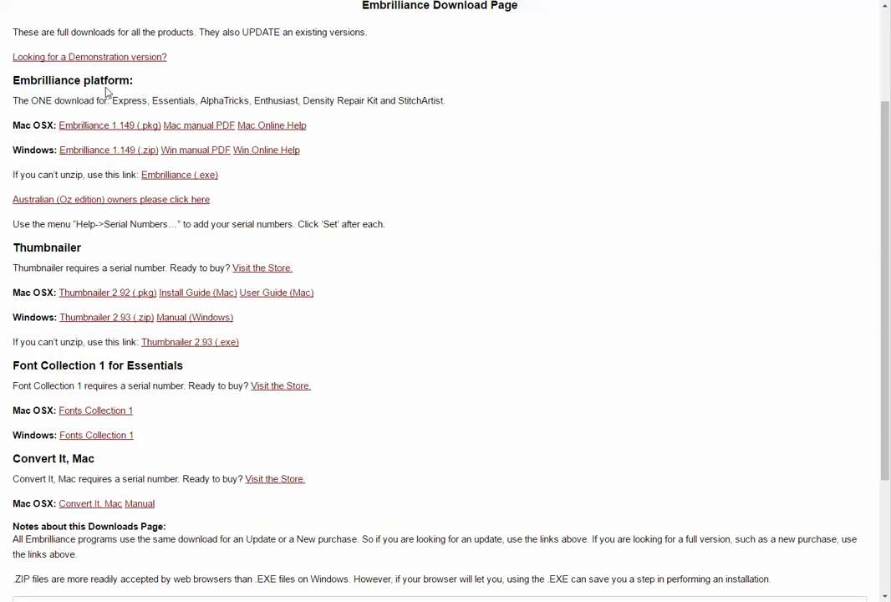
Step: Download the Windows Embrilliance installer and set it to open automatically when finished
left_click(161, 181)
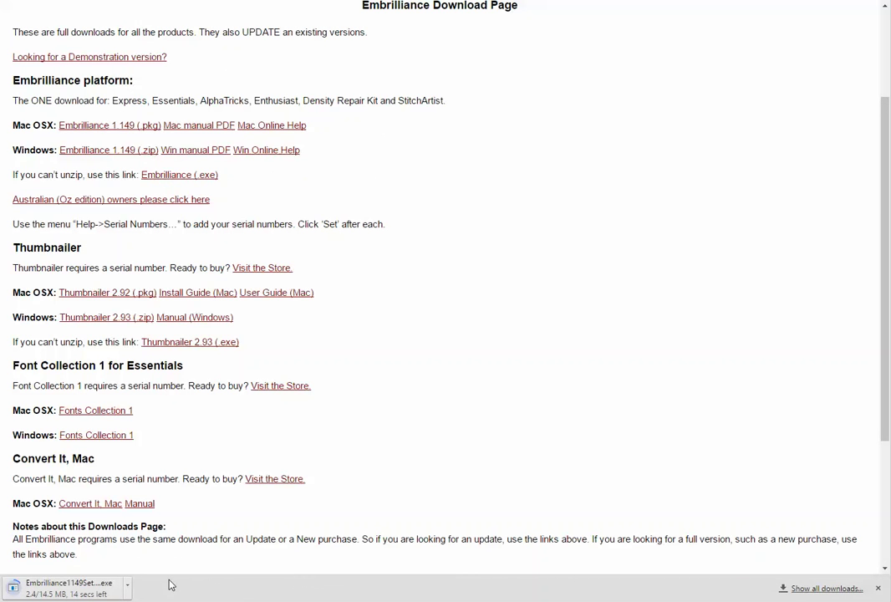
left_click(128, 587)
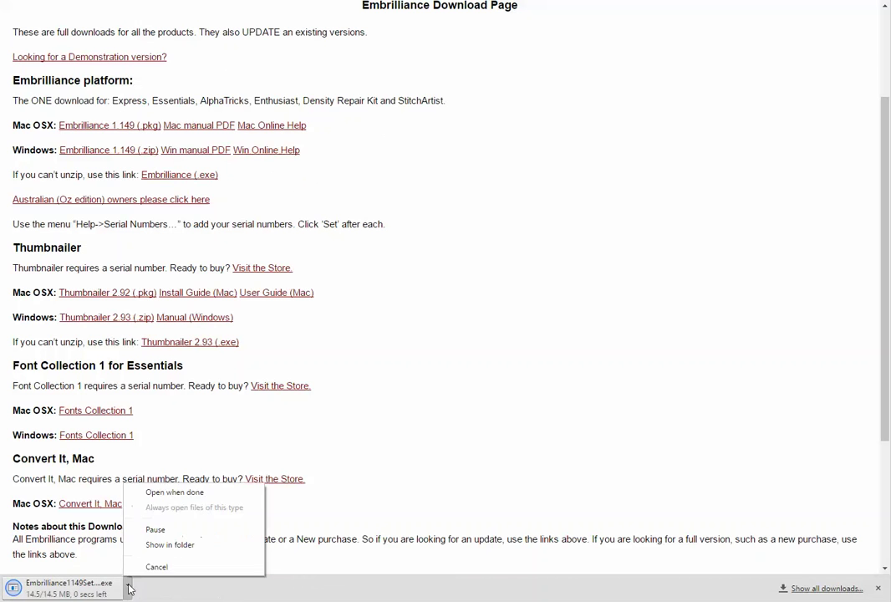
left_click(167, 494)
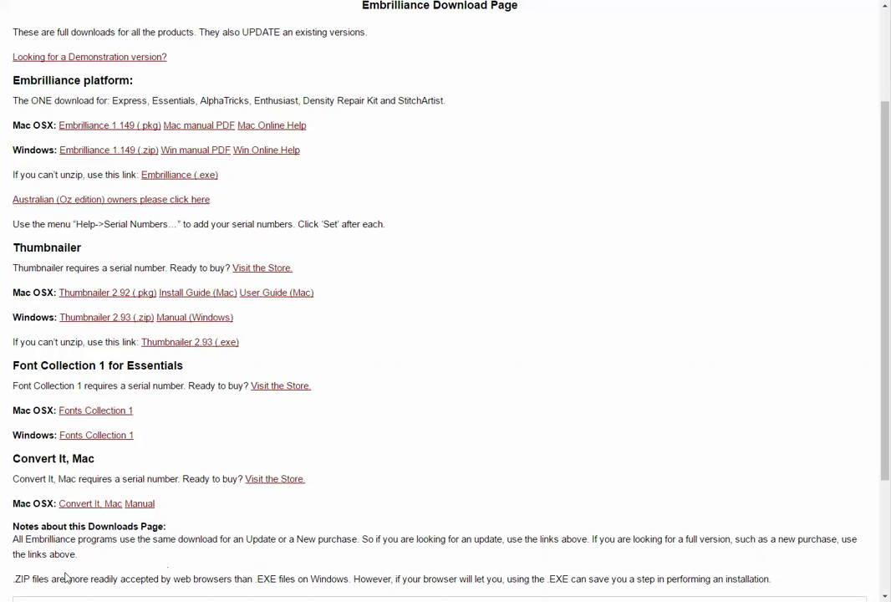
Step: Accept the license and install Embrilliance to default folders with a desktop icon, then launch it
left_click(407, 386)
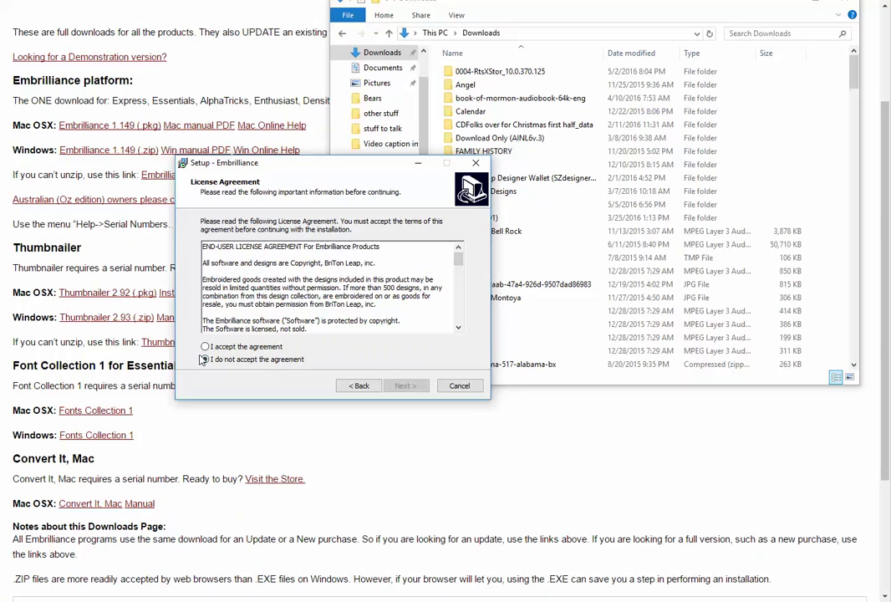
left_click(205, 346)
left_click(407, 385)
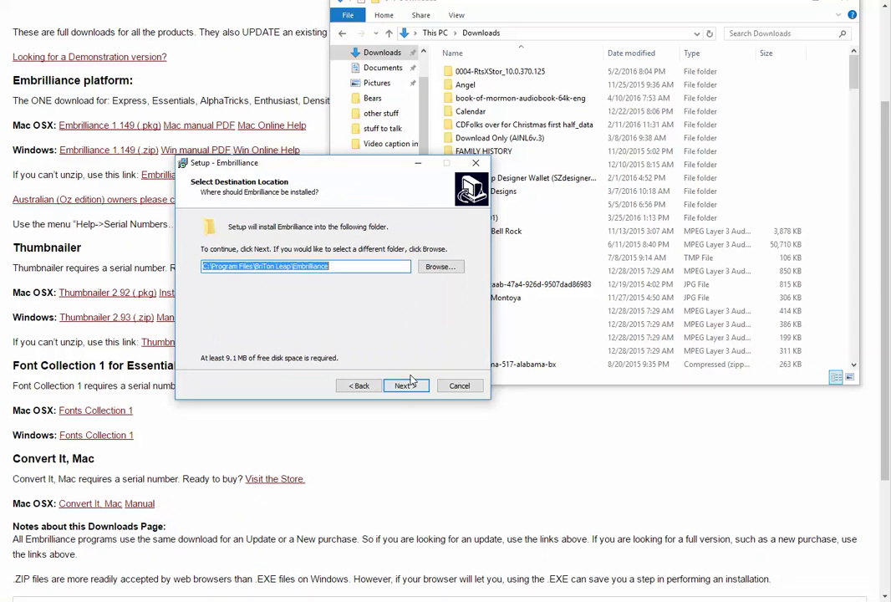
left_click(405, 385)
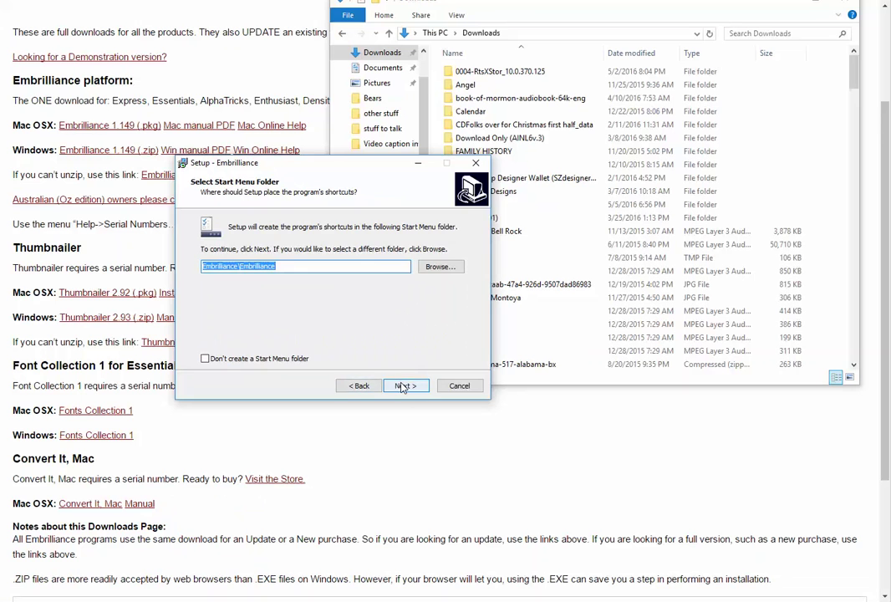
left_click(404, 386)
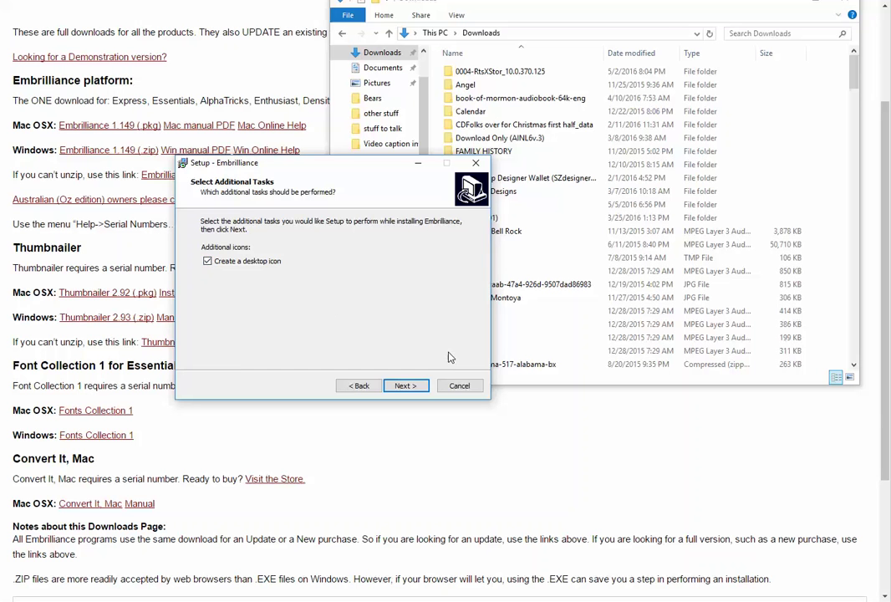
left_click(411, 389)
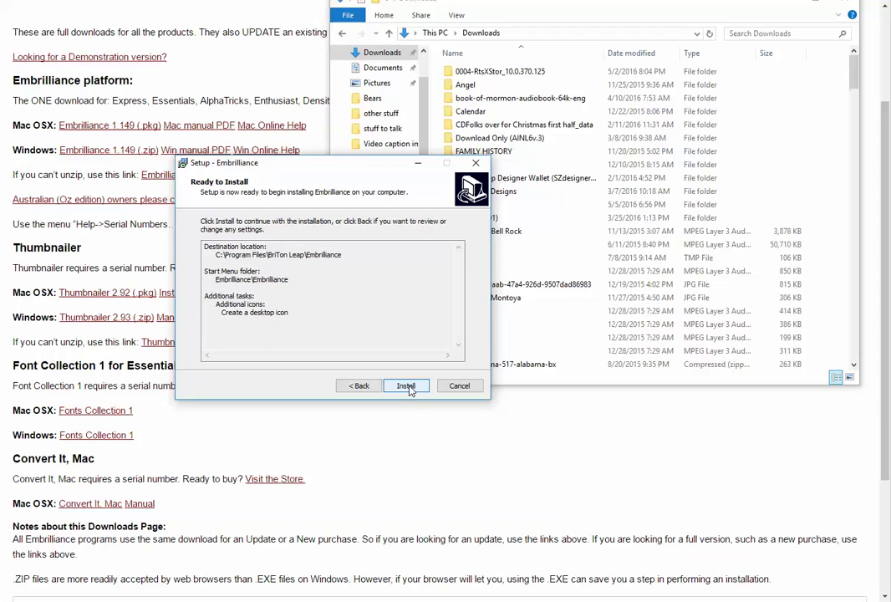
left_click(409, 388)
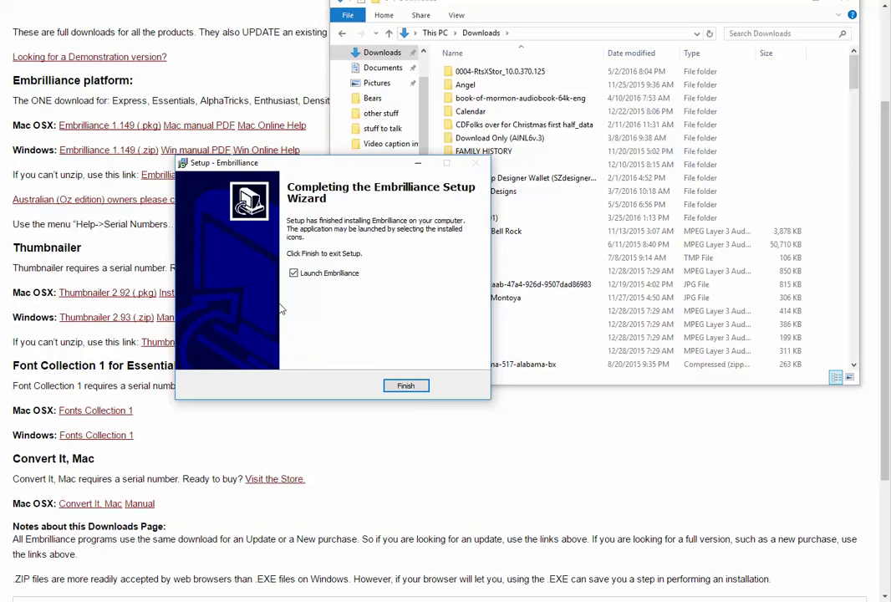
left_click(406, 386)
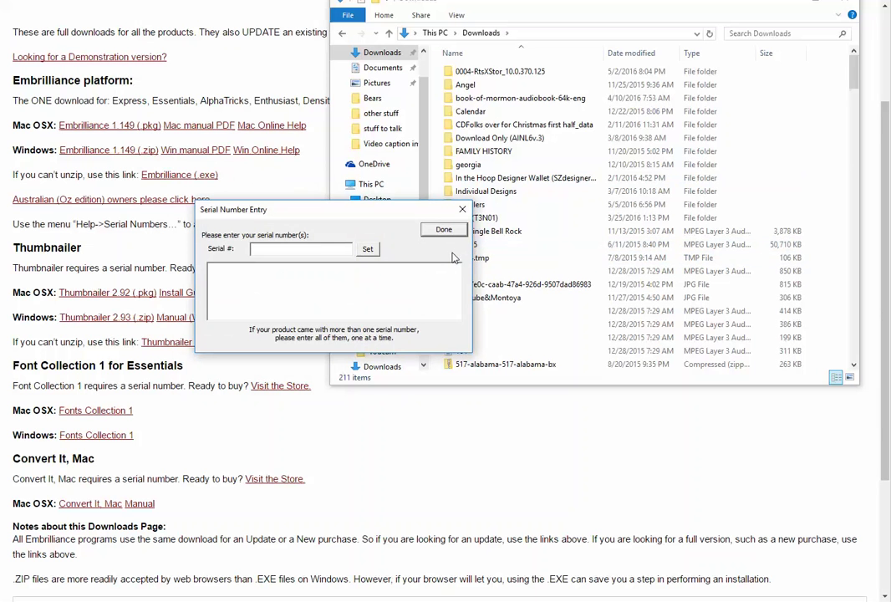
Step: Skip serial entry to run in Express Mode, then reposition and narrow the window to fit
left_click(447, 232)
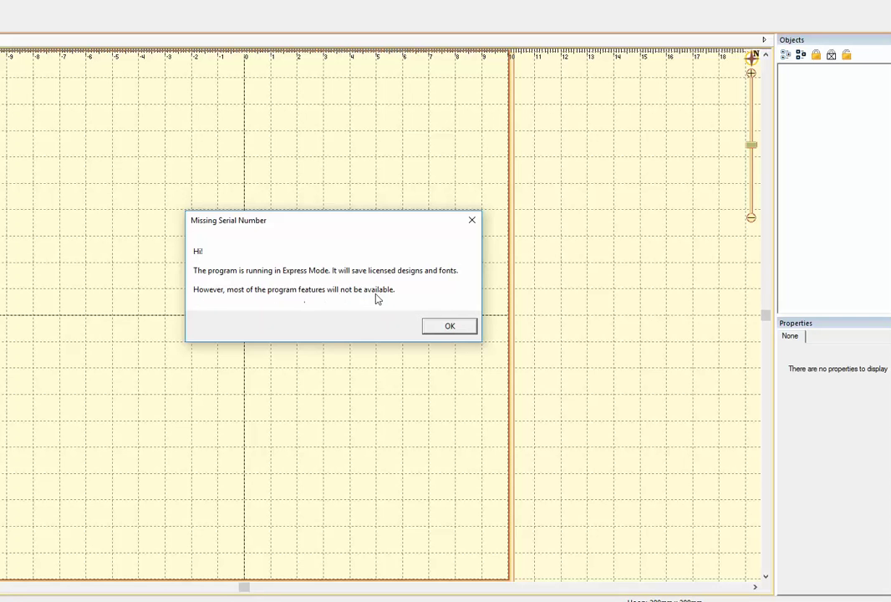
left_click(447, 328)
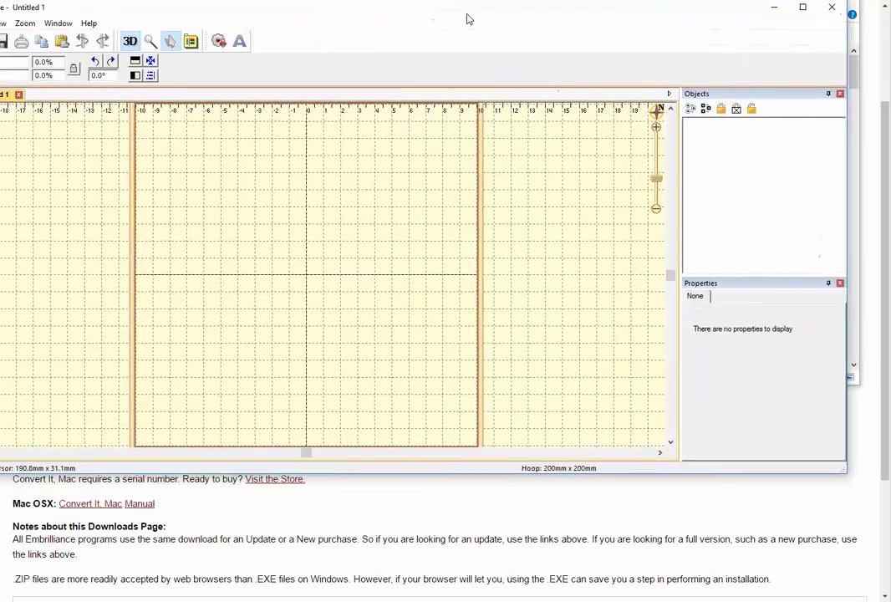
left_click_drag(468, 18, 515, 26)
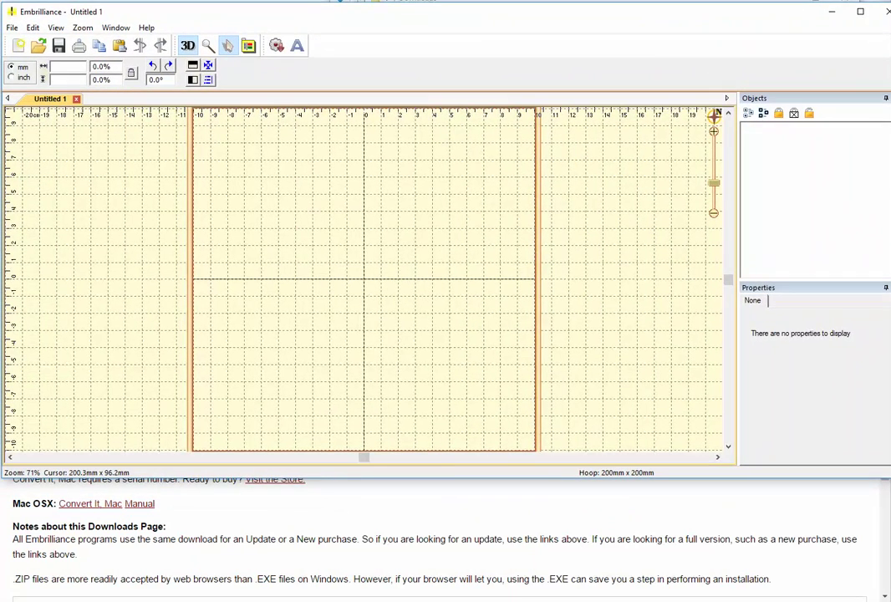
left_click_drag(889, 204, 884, 204)
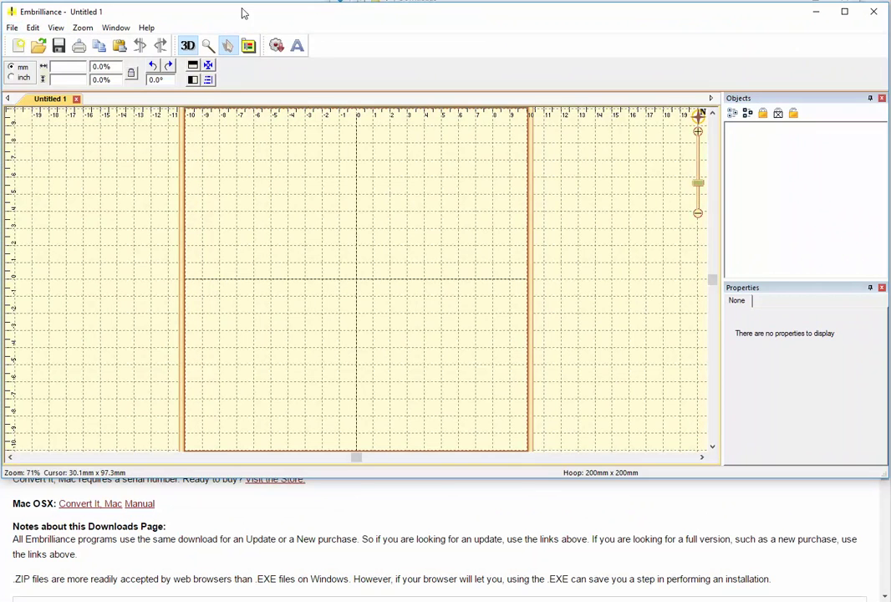
Step: Create lettering in the Alabama 1 inch font and change its text from ABC to LNR
left_click(296, 45)
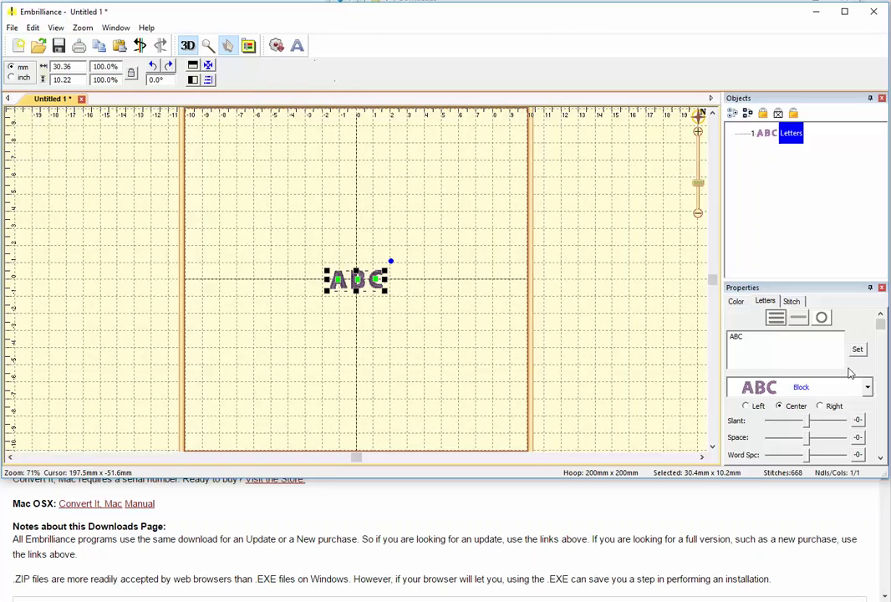
left_click(868, 386)
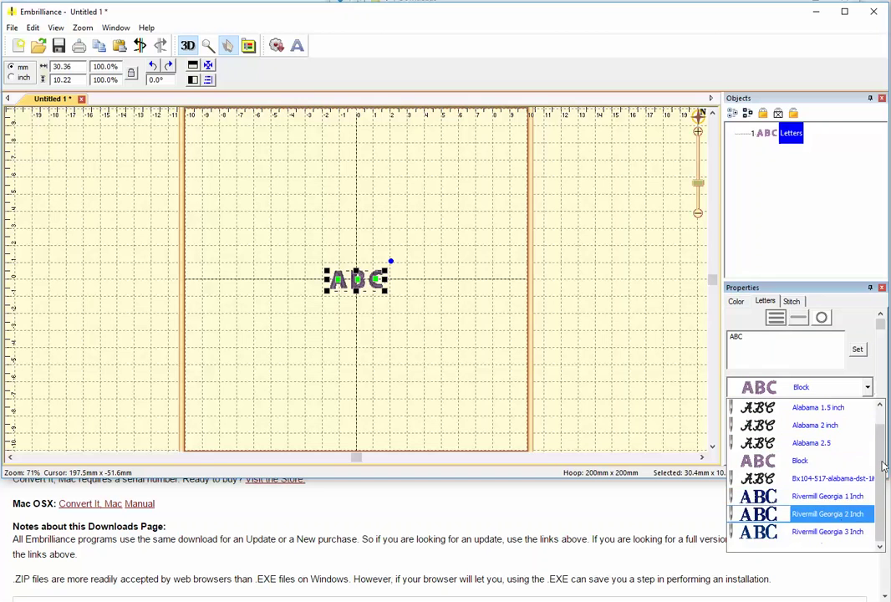
left_click_drag(883, 467, 883, 449)
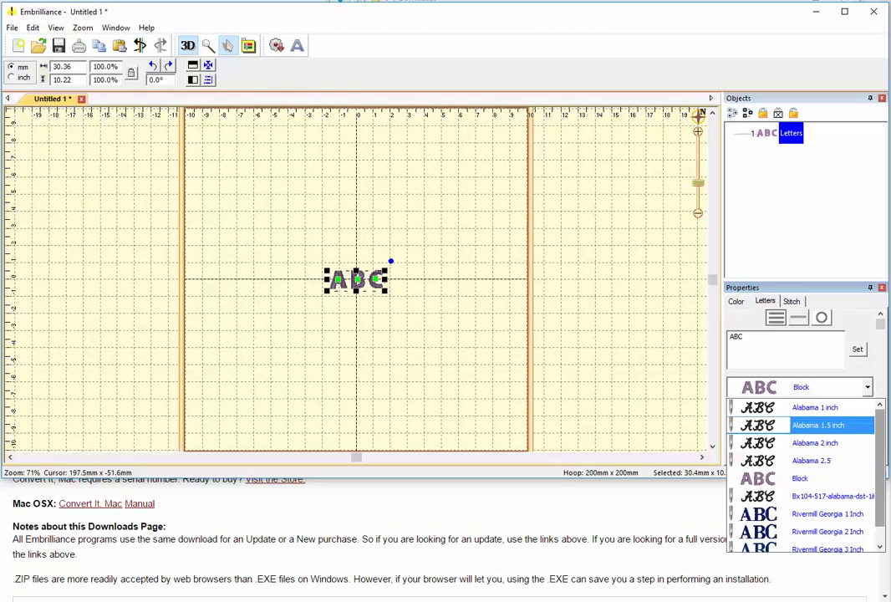
left_click(833, 416)
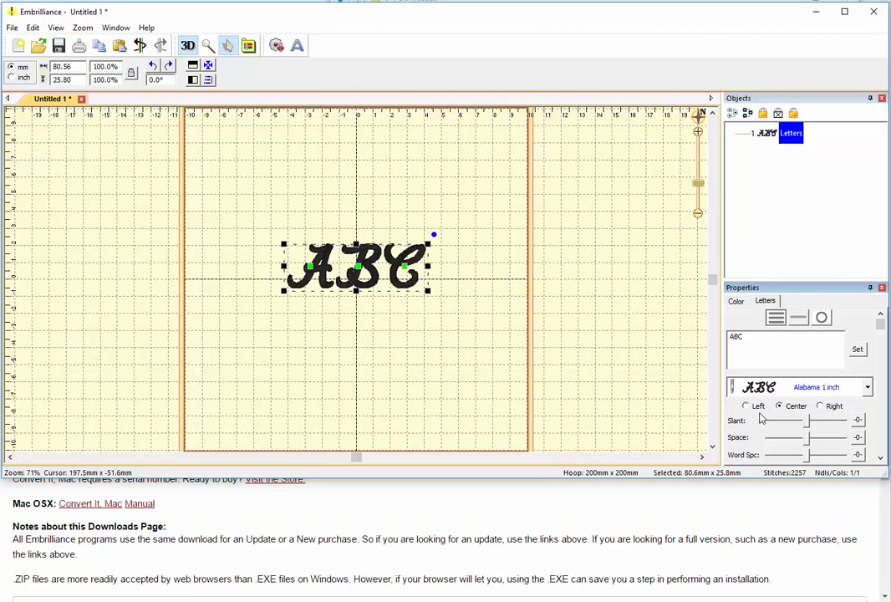
left_click(866, 387)
left_click(770, 341)
double_click(763, 338)
type("LNR")
left_click(857, 350)
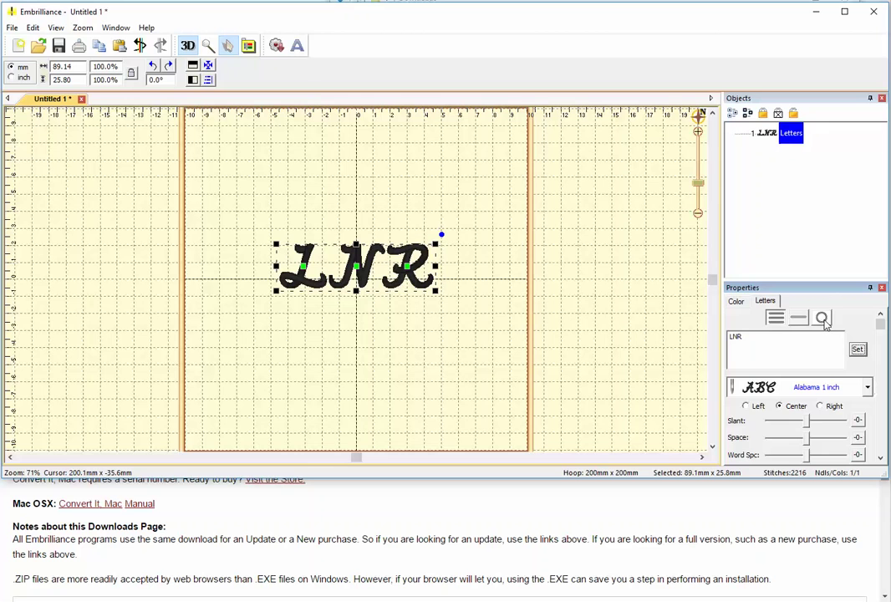
left_click(467, 302)
left_click(418, 271)
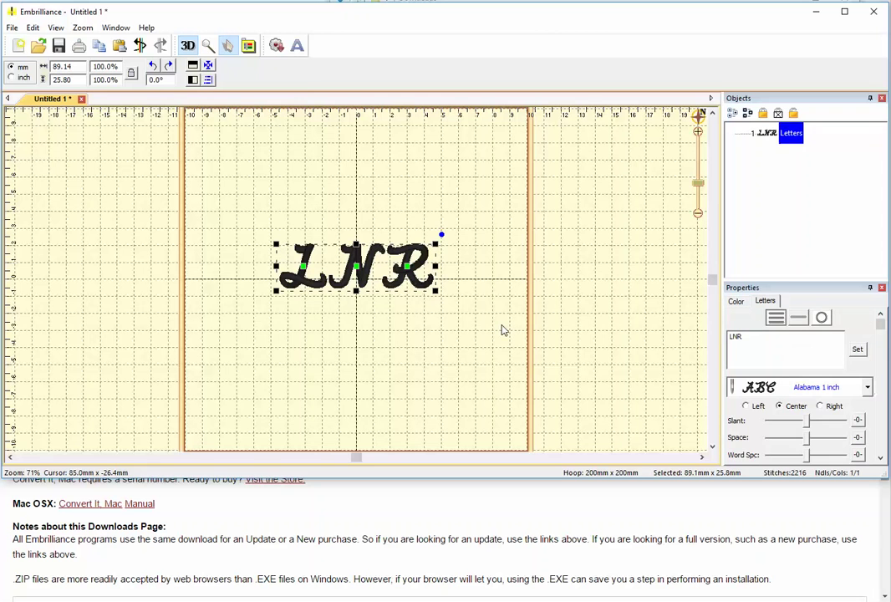
Step: Save the design in Documents as a PES file named LNR, then close it
left_click(14, 30)
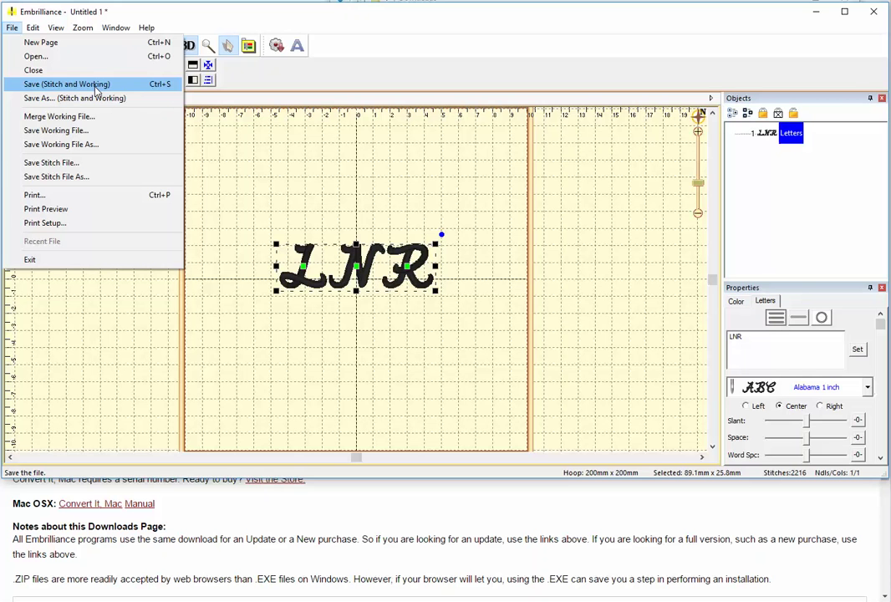
left_click(97, 85)
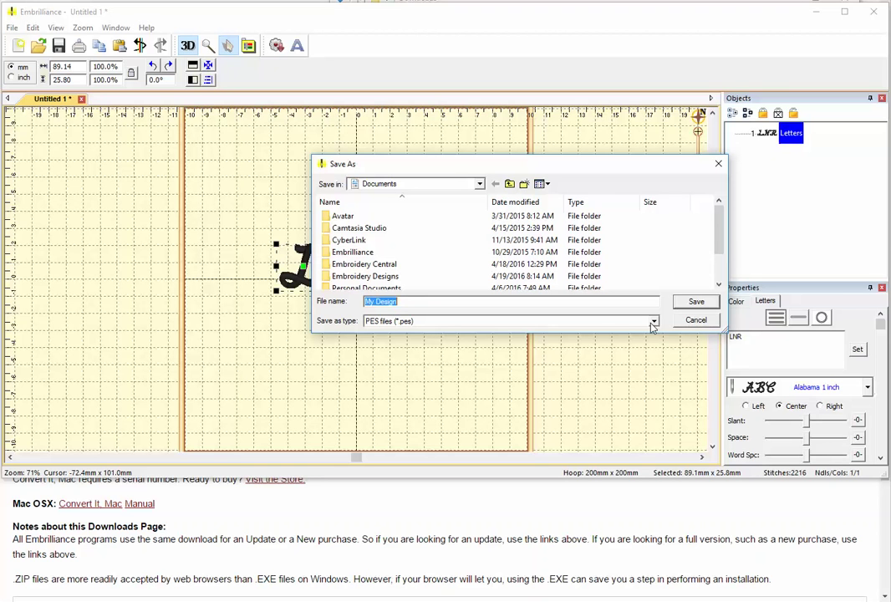
key("BackSpace")
type("LNR")
left_click(715, 301)
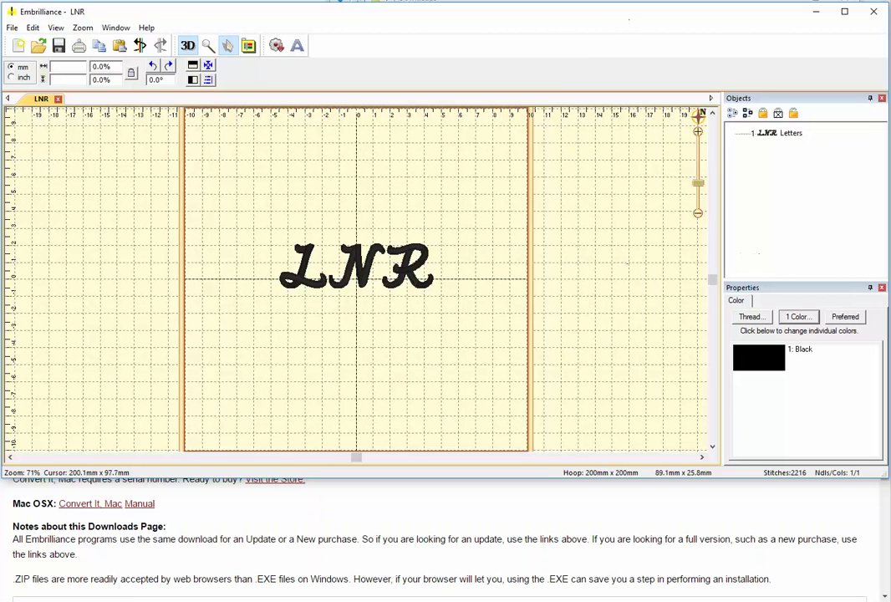
left_click(57, 98)
left_click(12, 27)
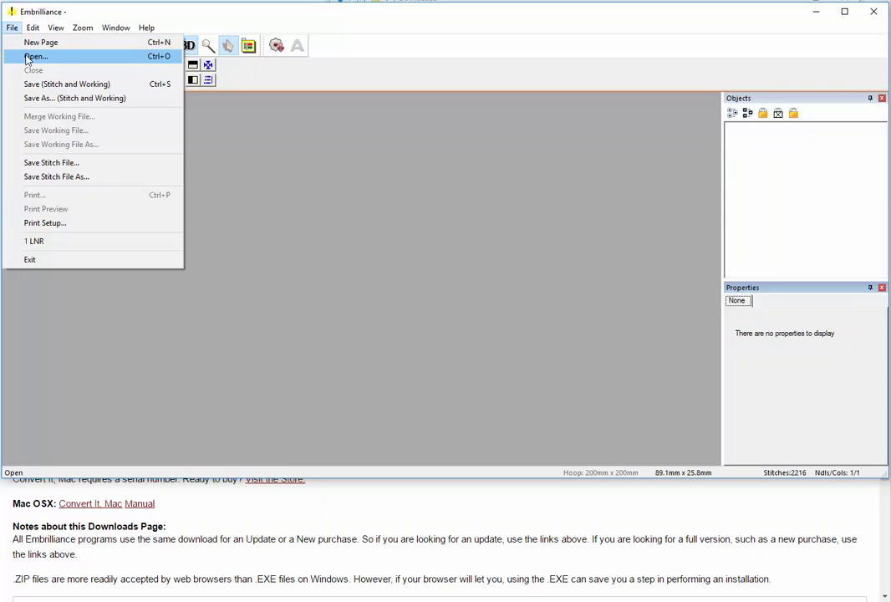
Step: Open the LNR working file (.be) from Documents, filtering the list to working files
left_click(26, 59)
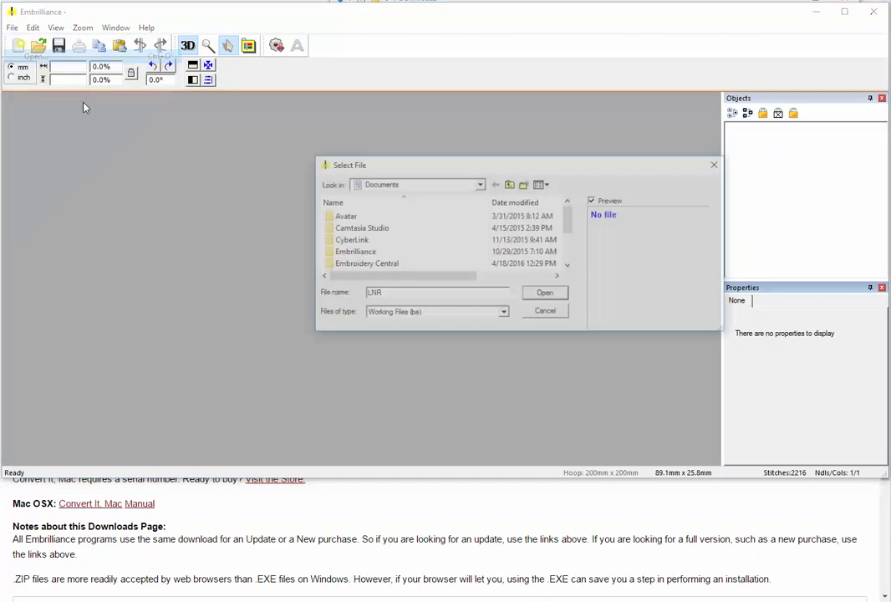
left_click_drag(573, 221, 570, 256)
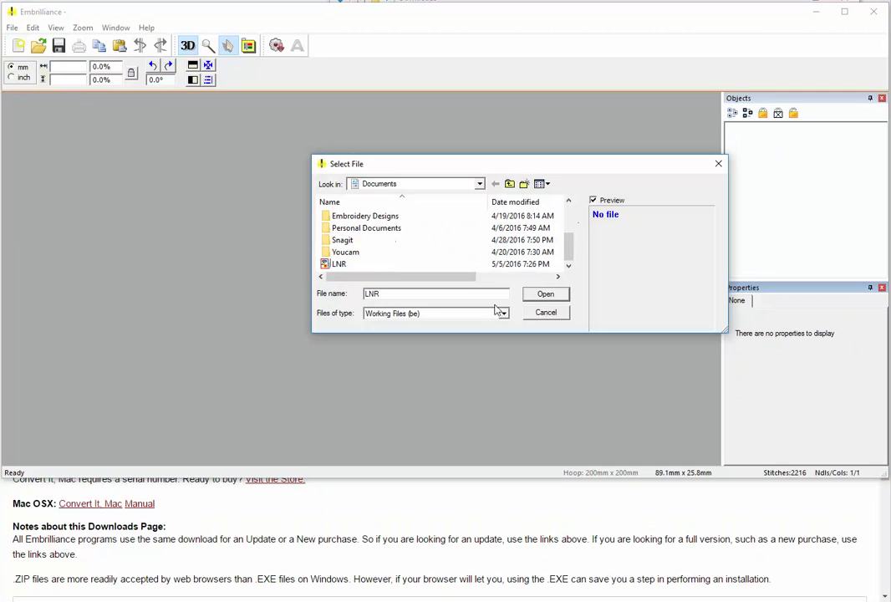
left_click(503, 313)
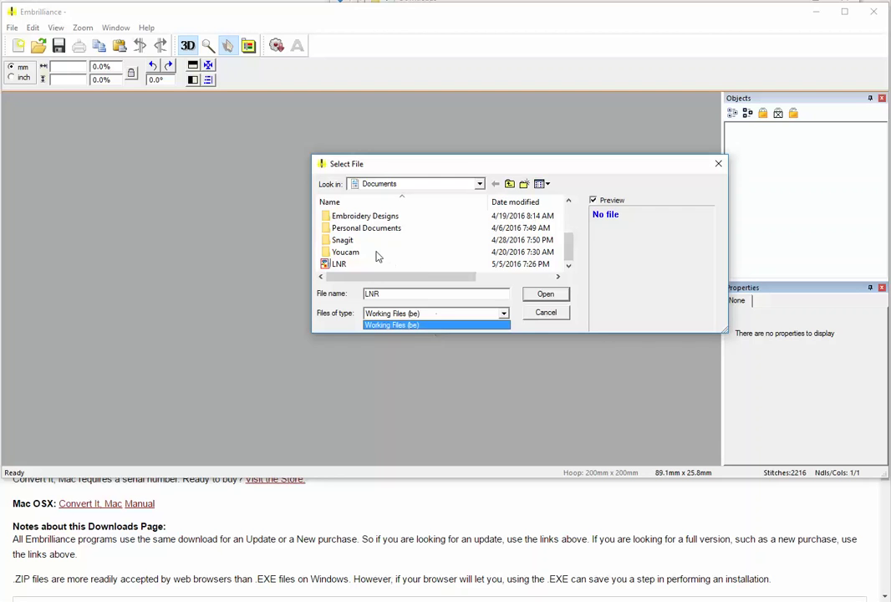
left_click(342, 263)
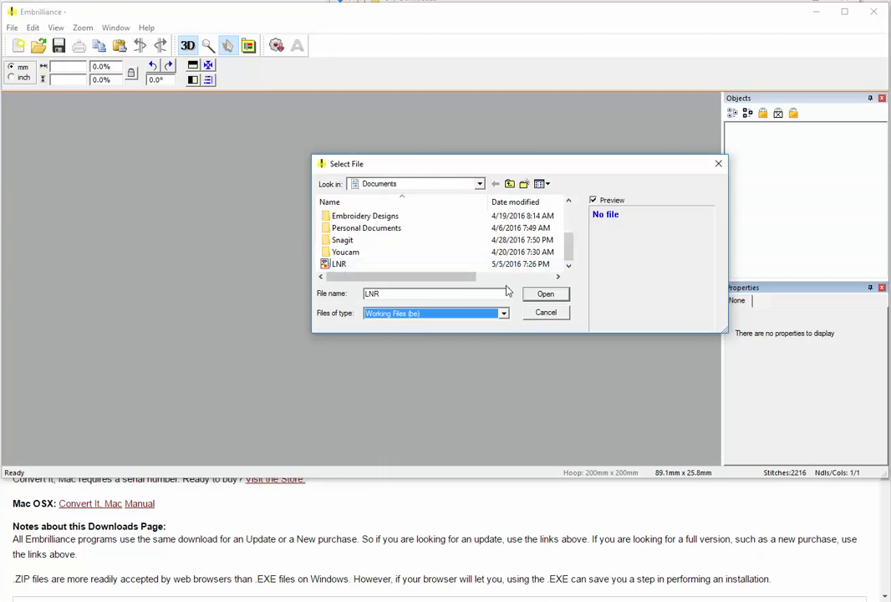
left_click(541, 296)
key("ctrl+o")
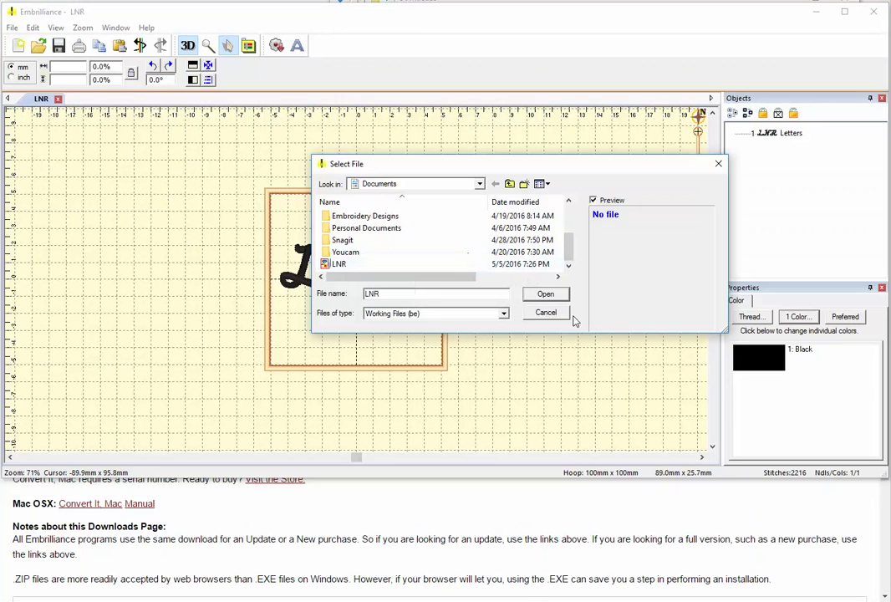
left_click(545, 312)
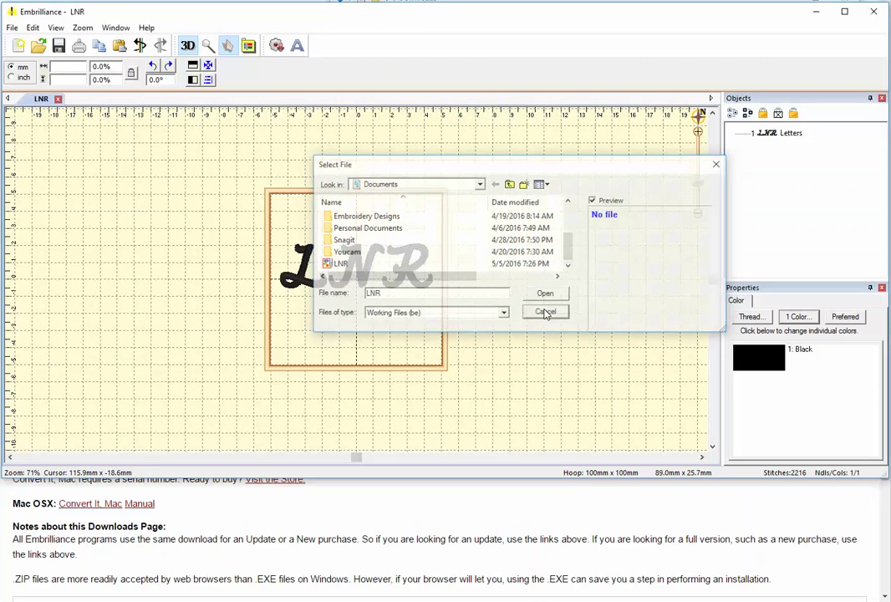
Step: Look through the File menu and close it without printing, leaving the LNR design showing
left_click(15, 30)
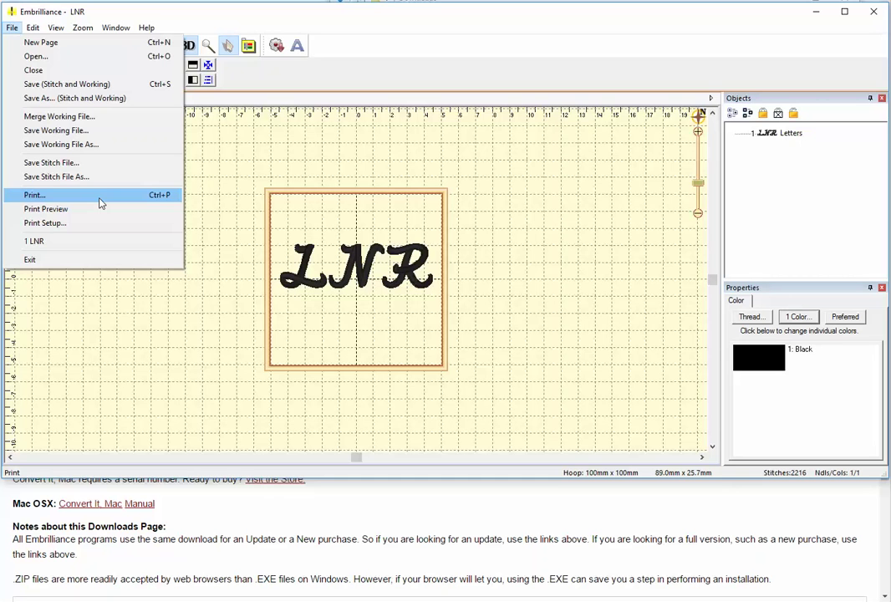
left_click(289, 69)
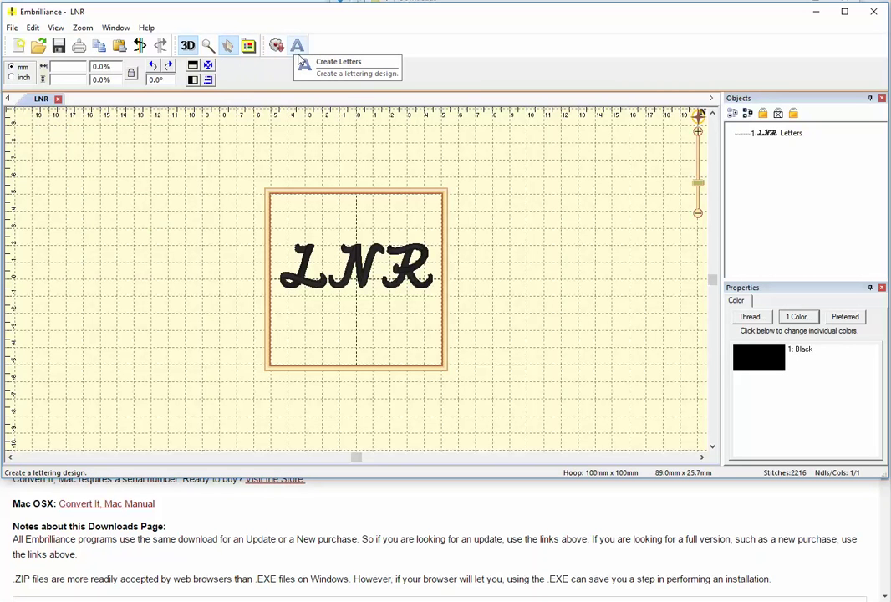
Step: Merge the winged-circle Frame 1 from the built-in Library into the LNR design
left_click(277, 49)
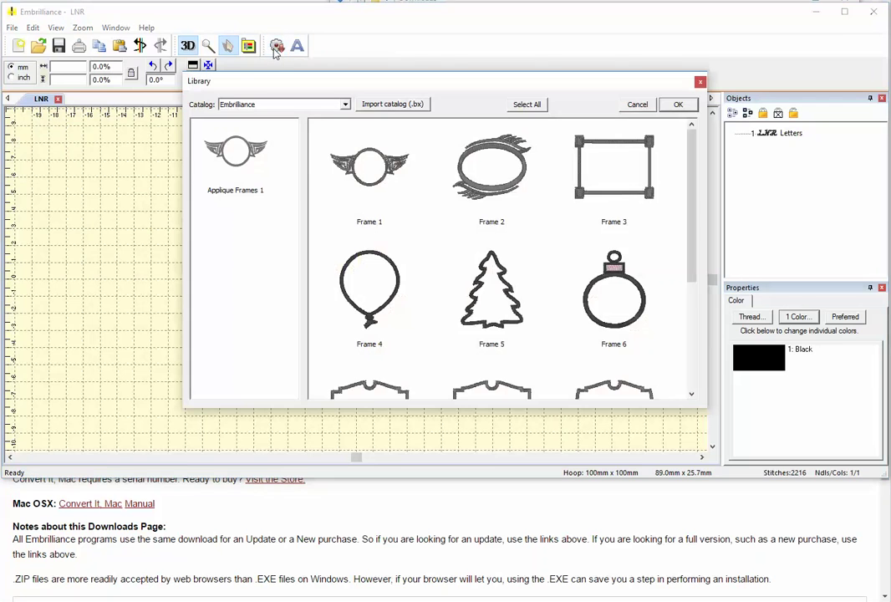
left_click_drag(692, 173, 690, 125)
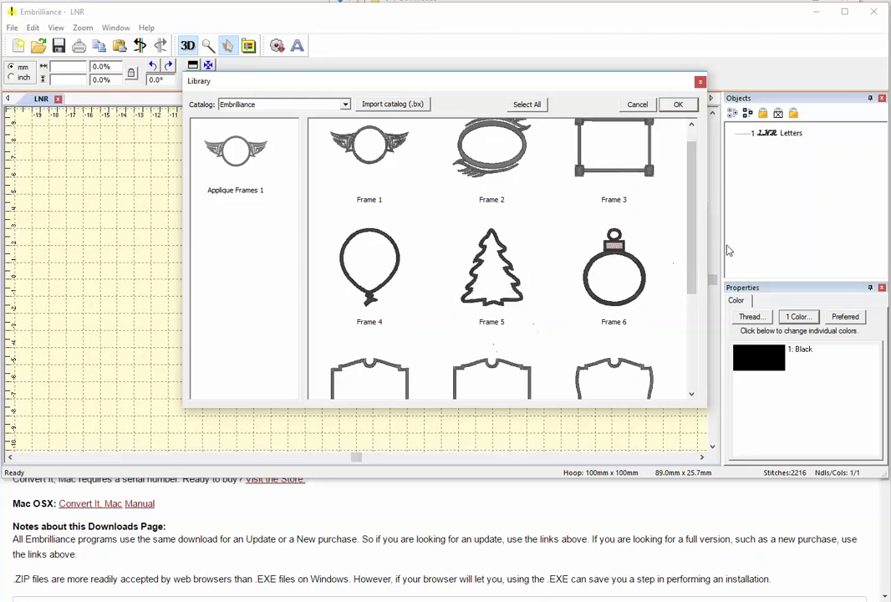
double_click(369, 146)
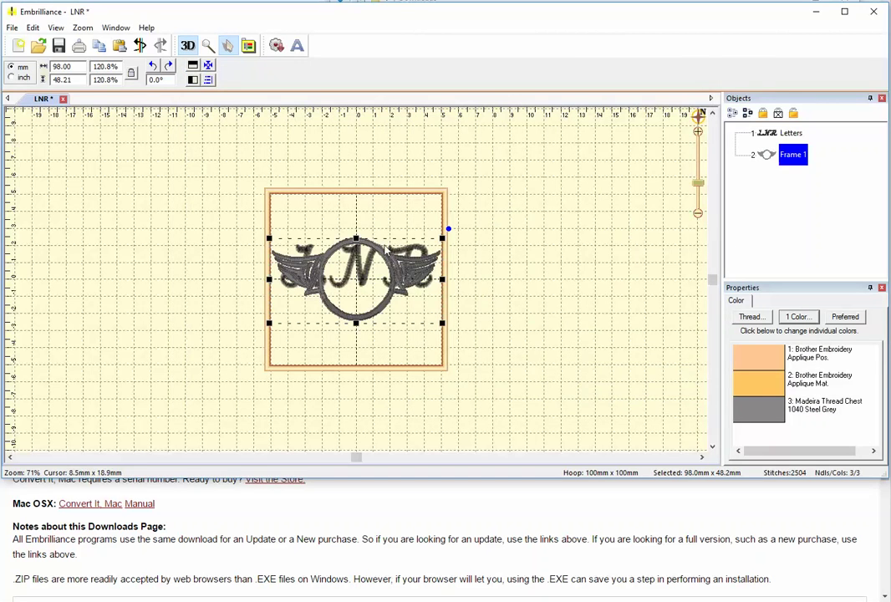
Step: Scale Frame 1 to 281.1%, about 228 × 112 mm, so its circle encloses LNR
left_click_drag(443, 237, 537, 192)
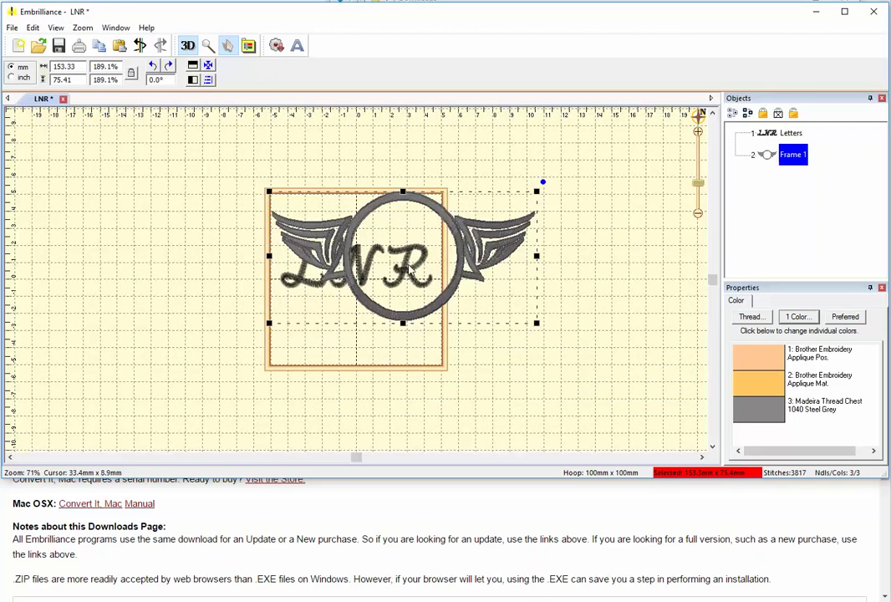
left_click(470, 218)
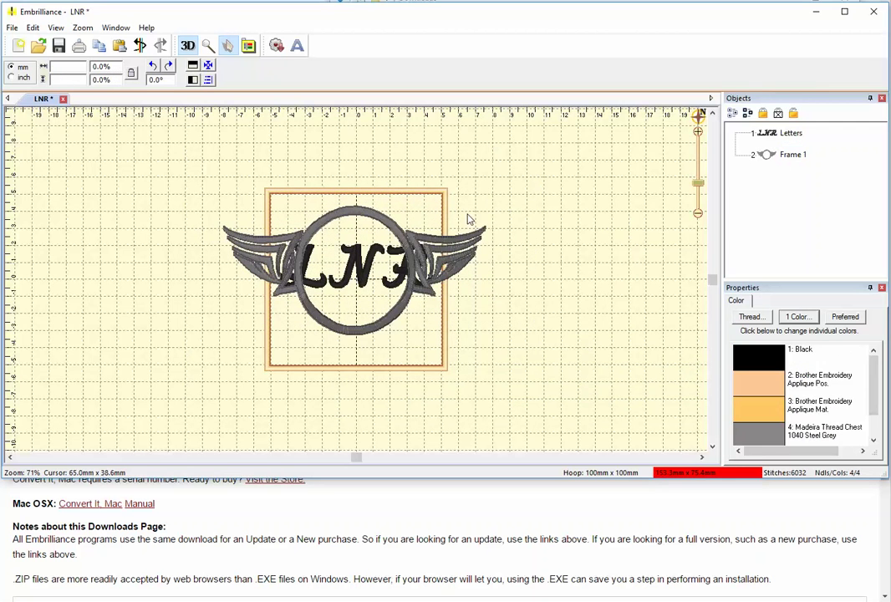
left_click(490, 225)
left_click_drag(489, 200, 618, 135)
left_click(346, 130)
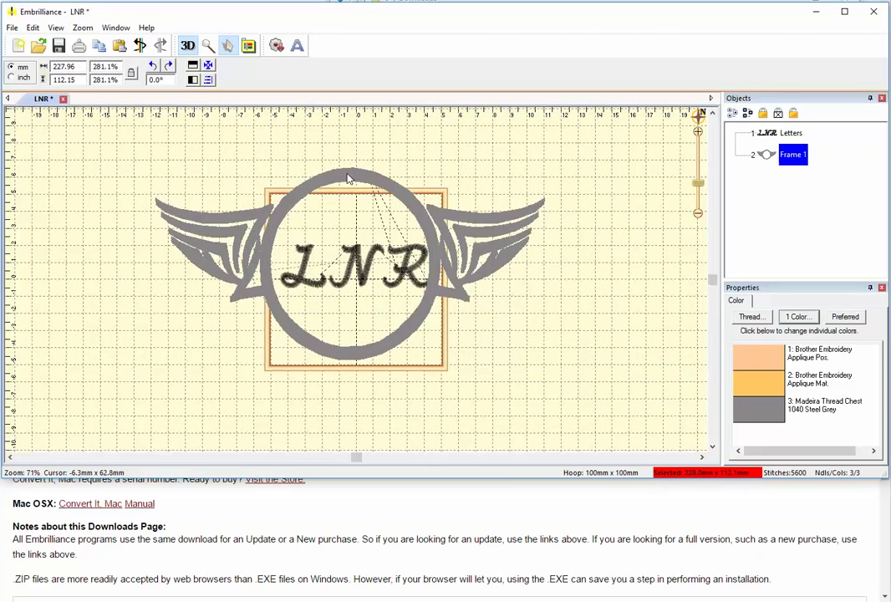
left_click(355, 179)
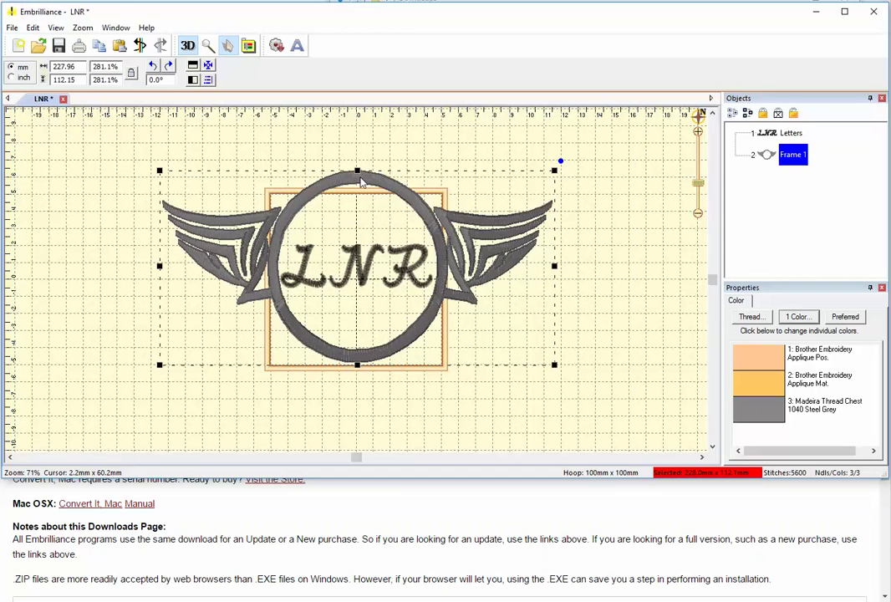
left_click(33, 28)
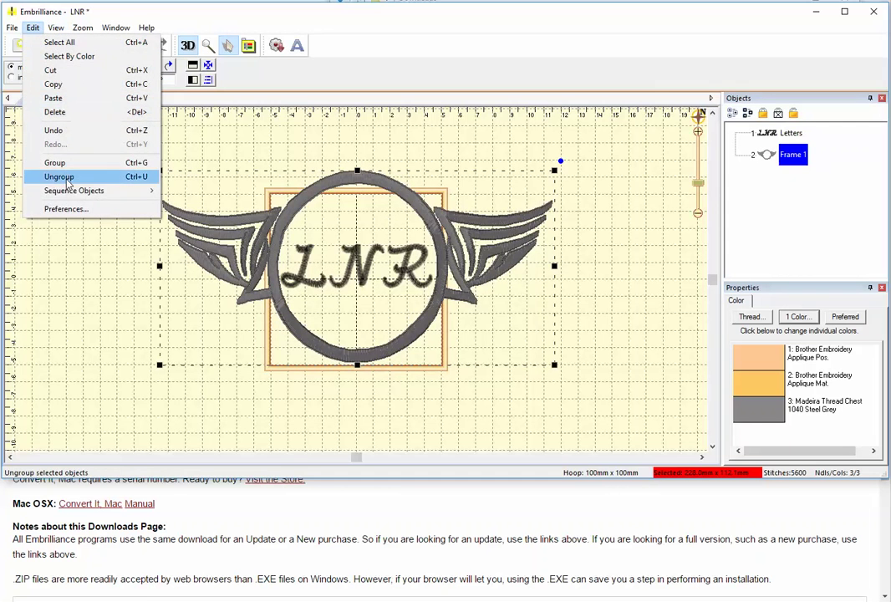
Step: In Preferences, set the hoop to 180mm x 300mm and apply it
left_click(66, 209)
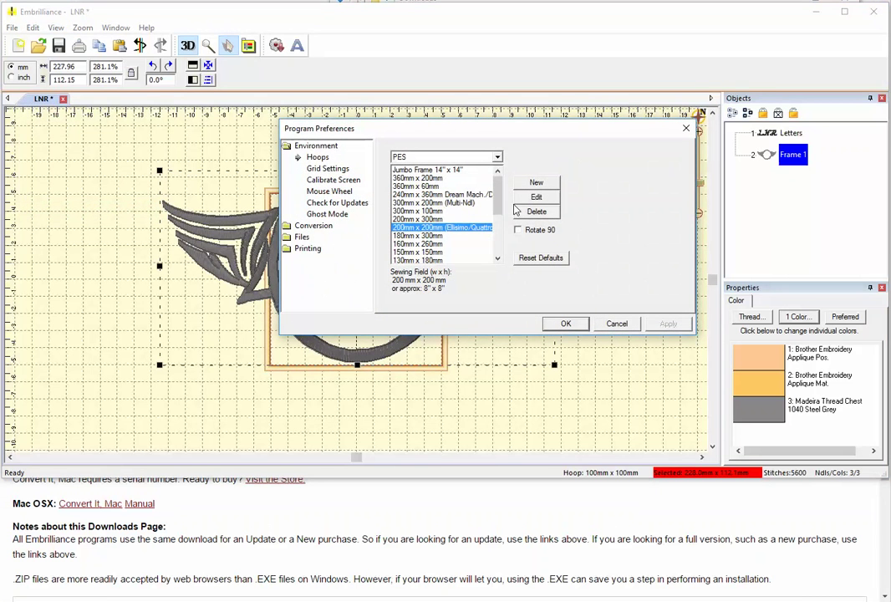
scroll(499, 205, "down", 1)
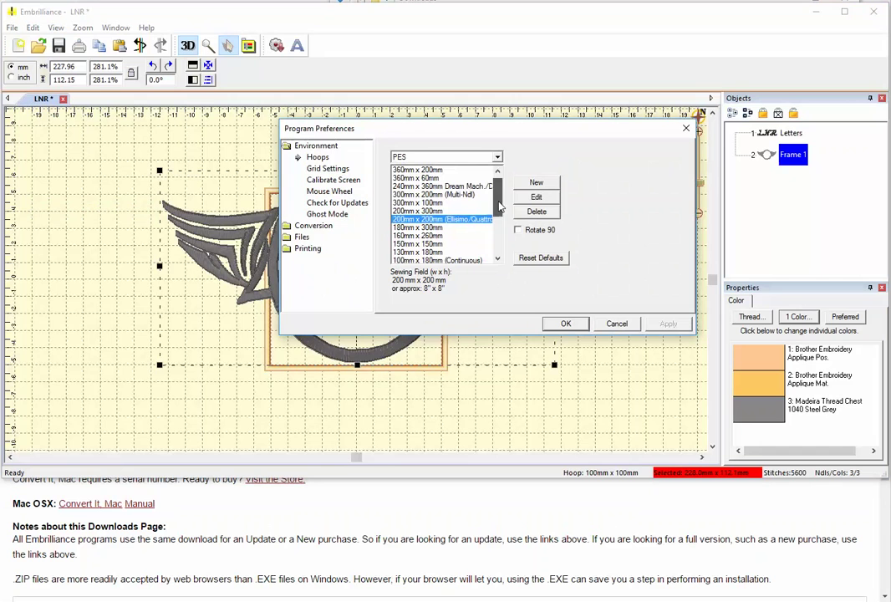
key("Down")
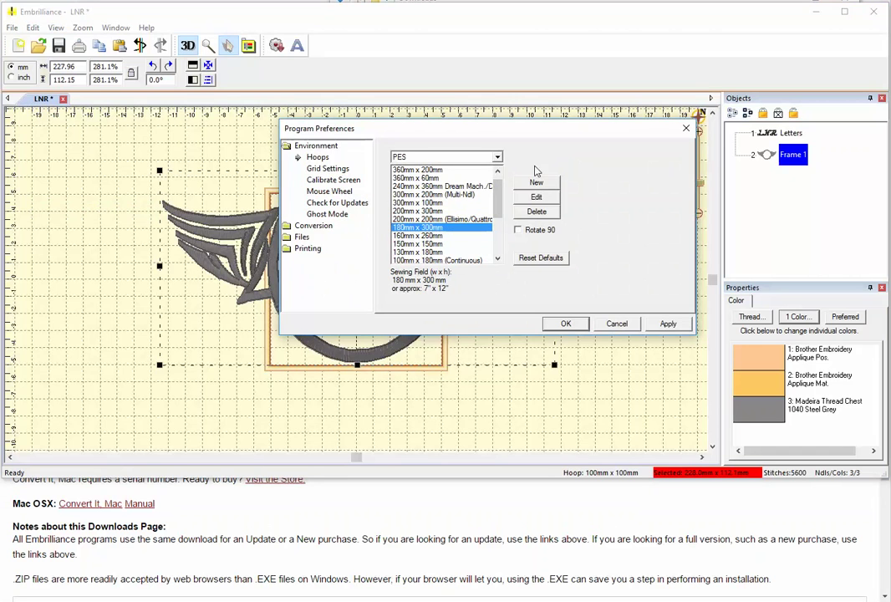
left_click(668, 324)
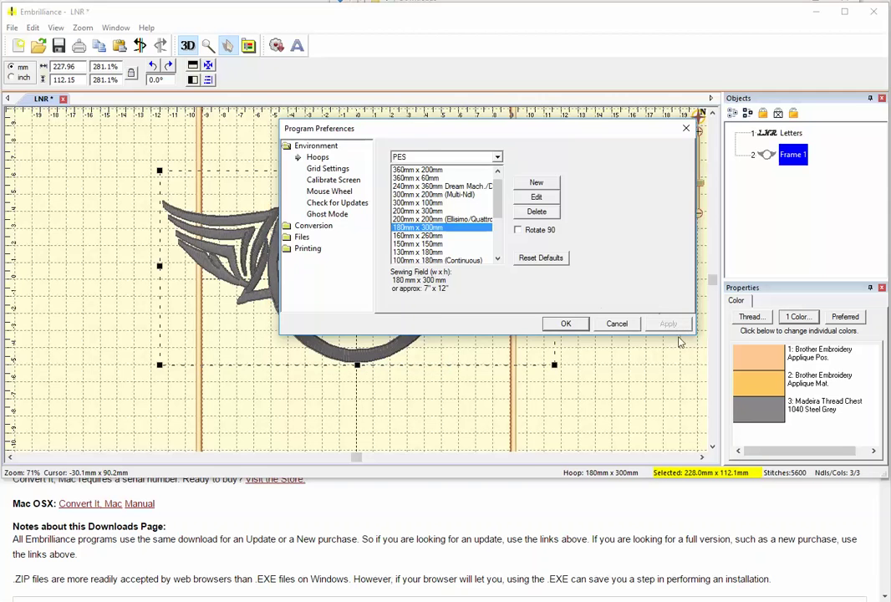
left_click(565, 323)
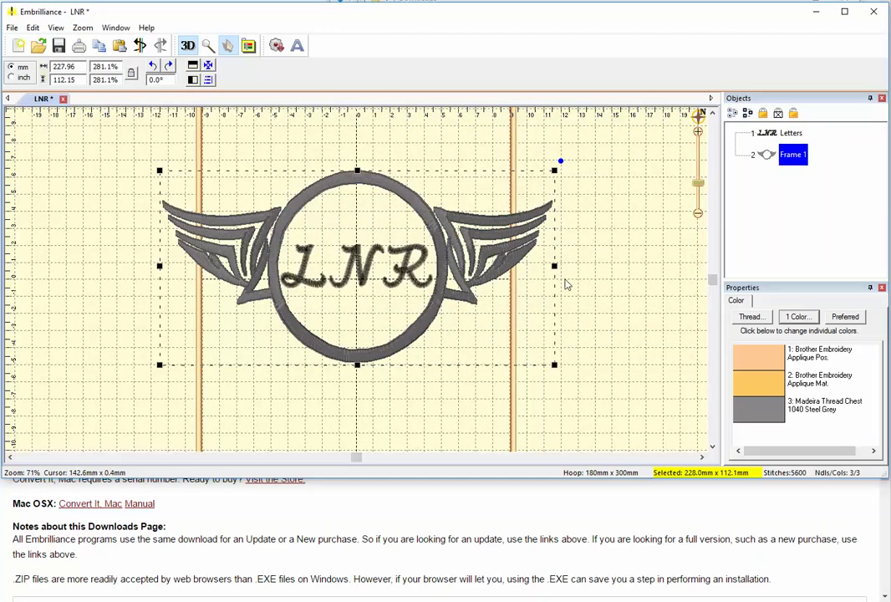
Step: Rotate the lettering and frame together -90° so the design stands 112.1 x 228.0 mm upright
left_click_drag(131, 161, 577, 378)
left_click(168, 65)
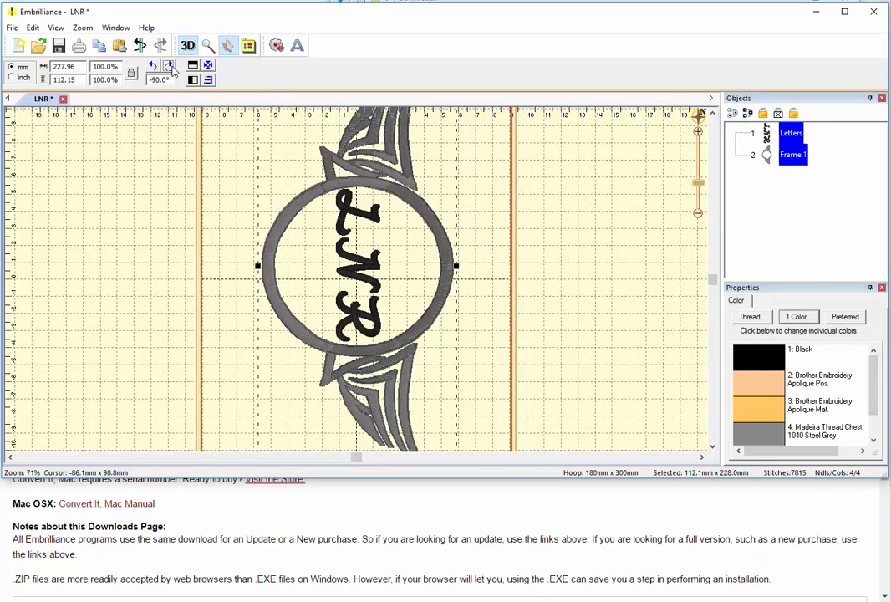
left_click(603, 229)
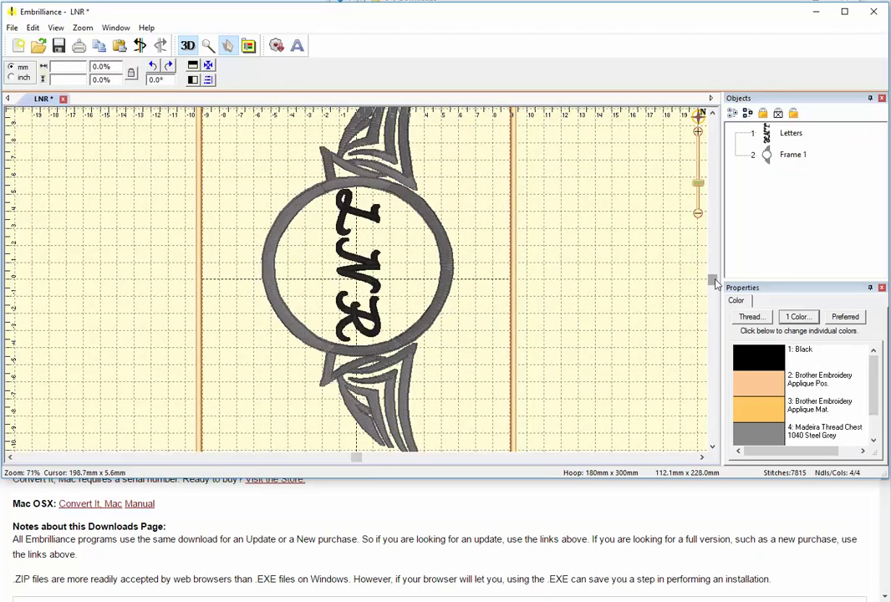
left_click_drag(711, 281, 724, 302)
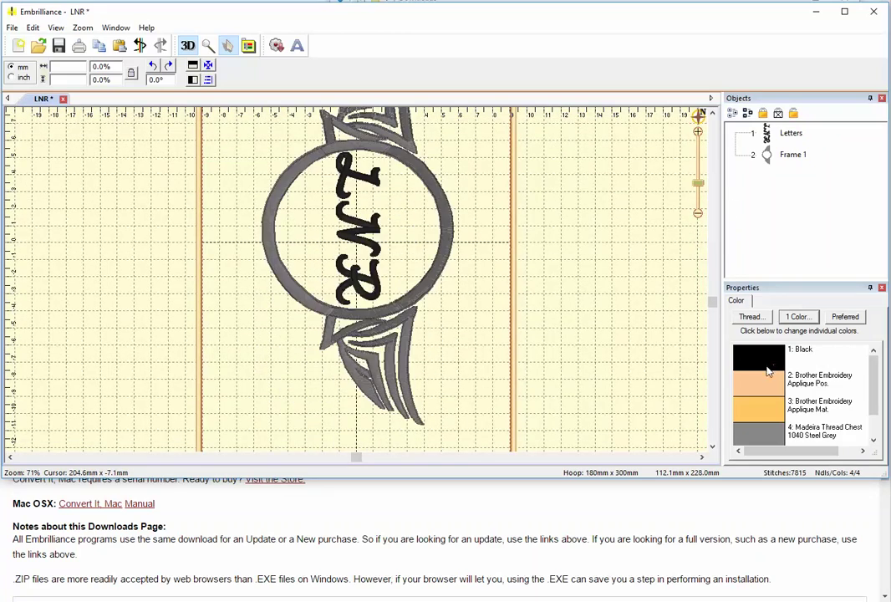
Step: Switch the grey thread to Hemingworth: 1263 Berry Blue lettering and 1194 Peacock Blue frame
double_click(767, 433)
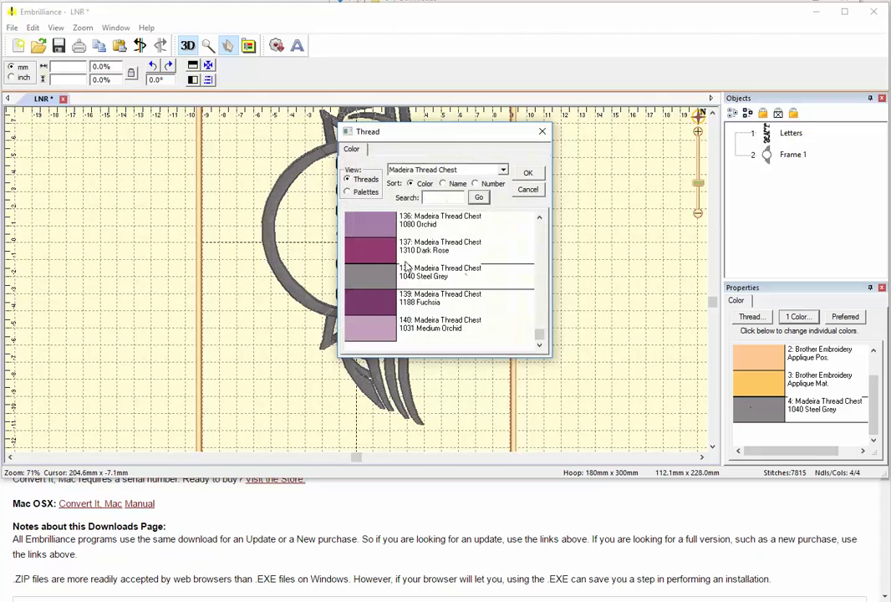
left_click(502, 170)
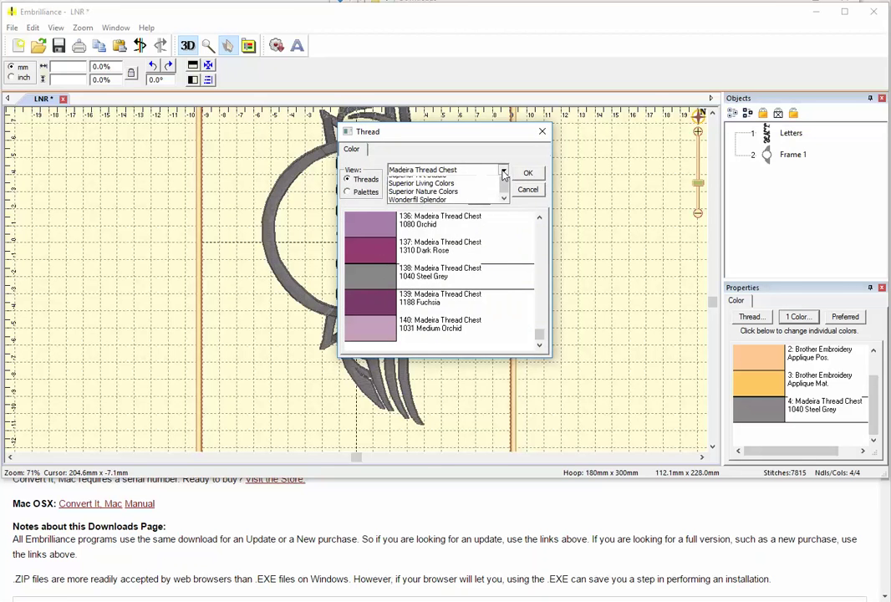
left_click(409, 178)
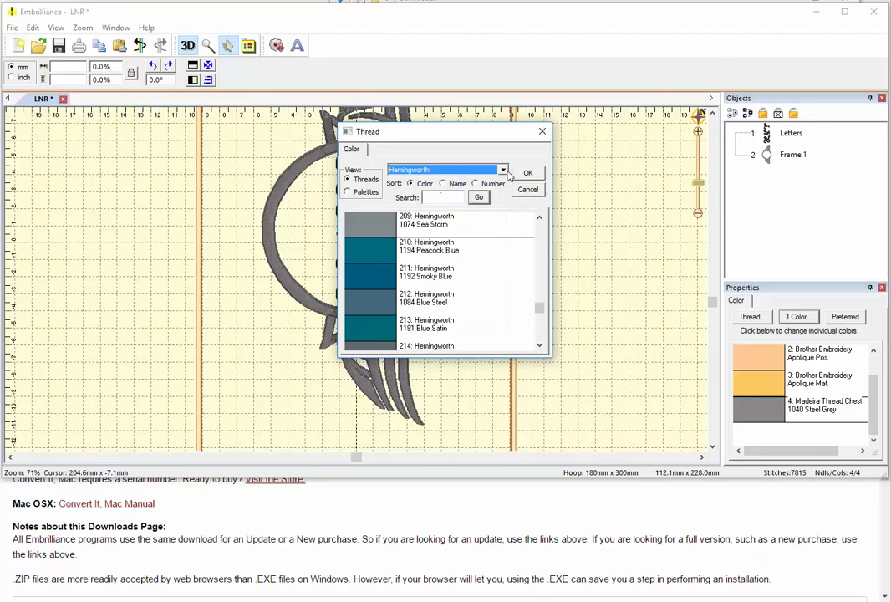
left_click(527, 172)
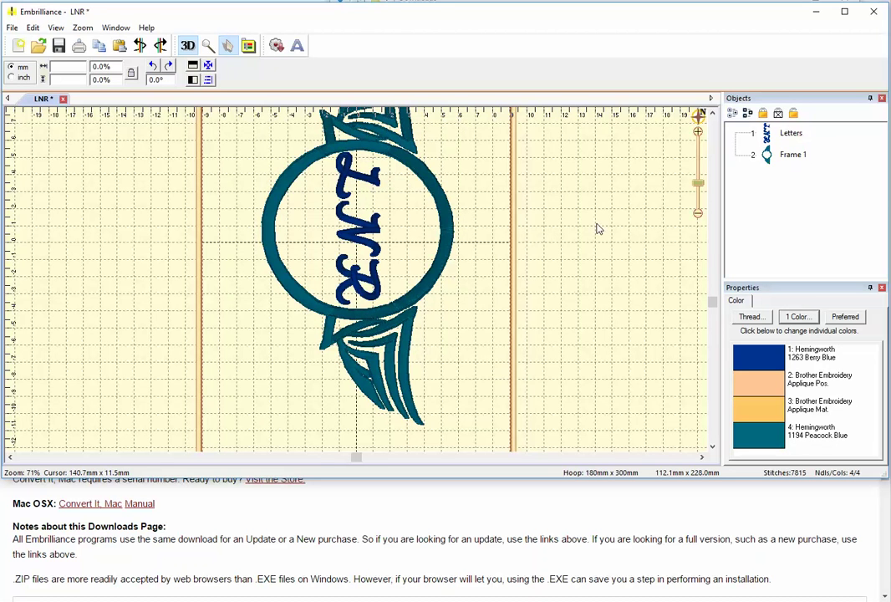